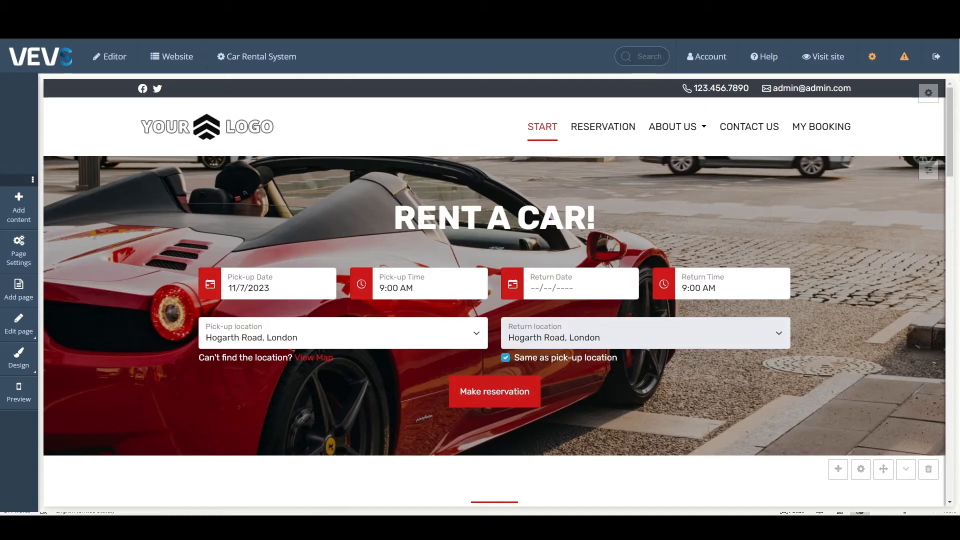
Open a new damage record in the car rental system's fleet Damages section.
click(257, 65)
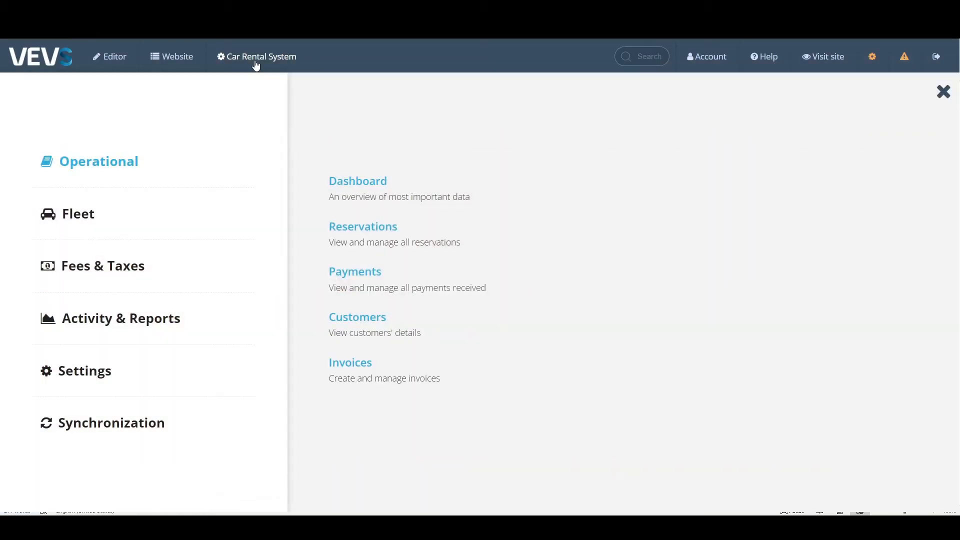
click(80, 219)
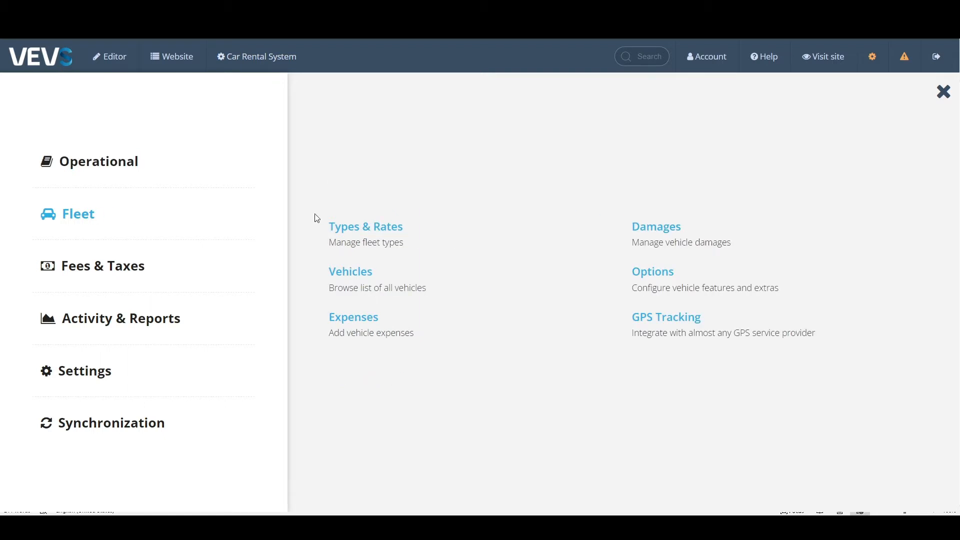
click(654, 234)
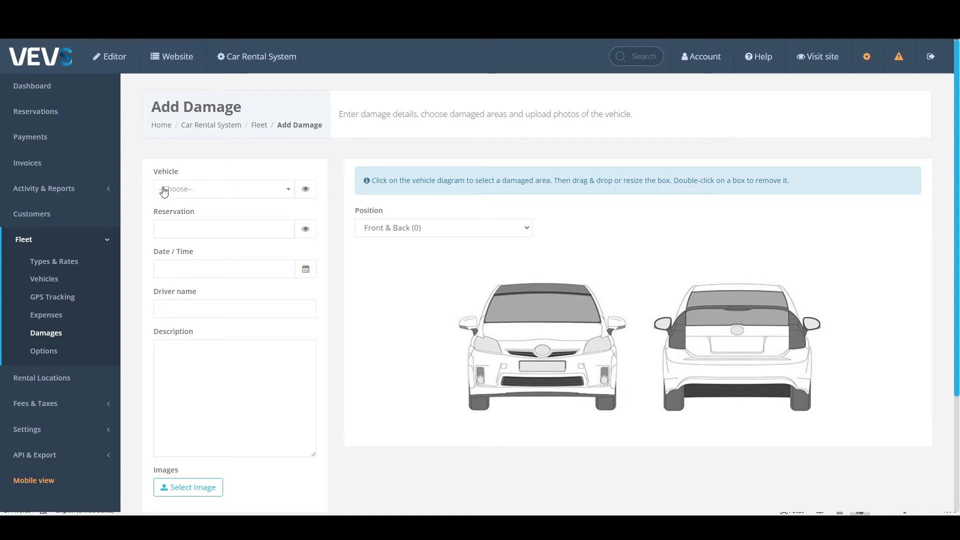
scroll(176, 209, down, 2)
scroll(176, 210, down, 1)
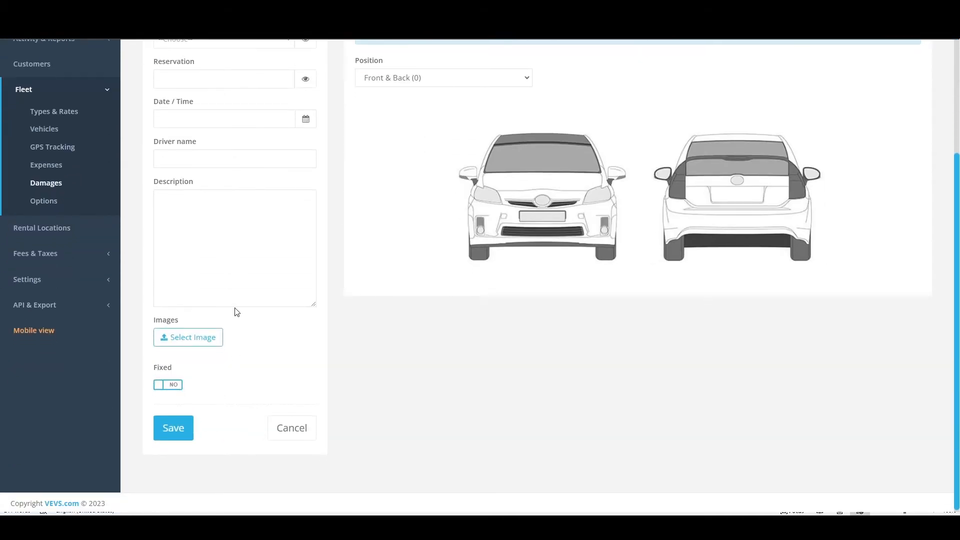
scroll(236, 310, up, 3)
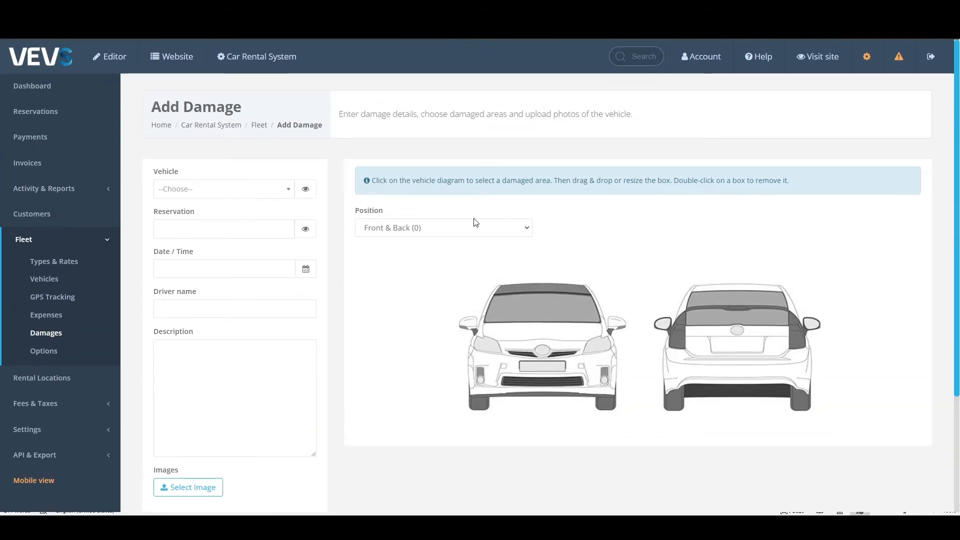
Set the damaged vehicle to AB1 CD34, Audi A6.
click(195, 194)
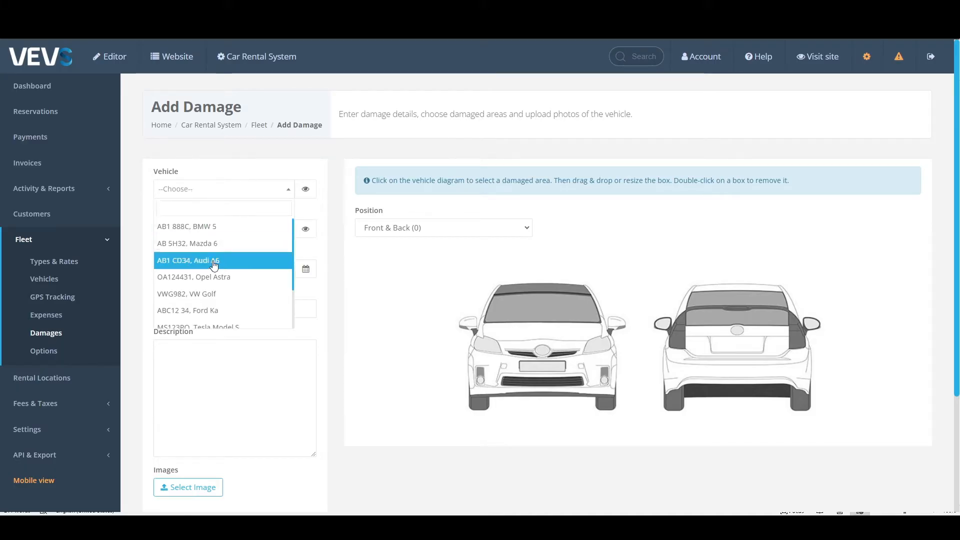
scroll(200, 267, down, 2)
scroll(220, 273, up, 2)
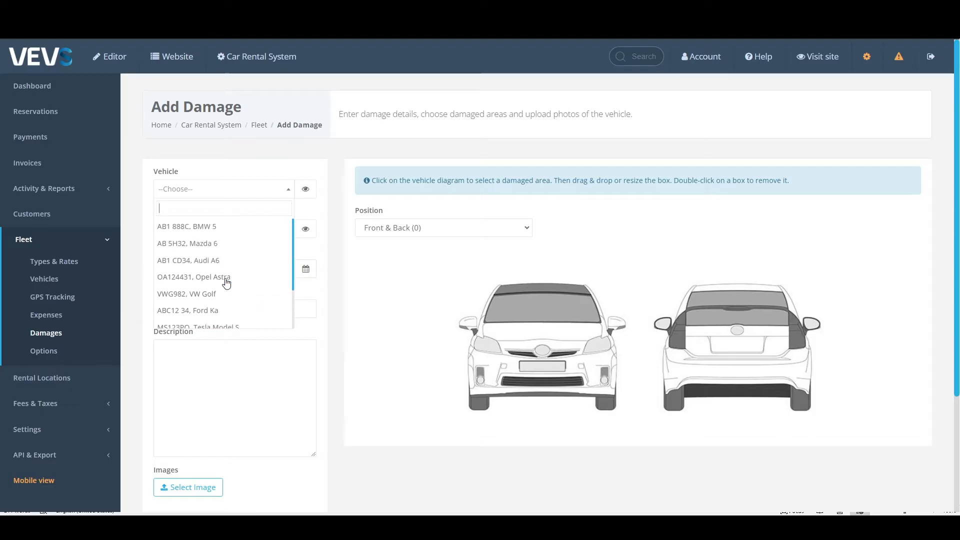
scroll(225, 274, down, 2)
scroll(225, 274, up, 3)
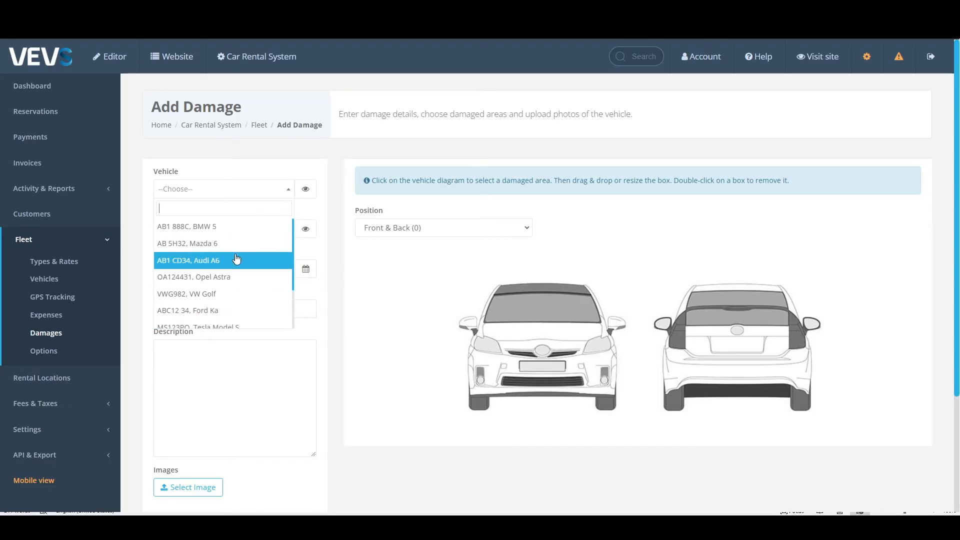
click(238, 264)
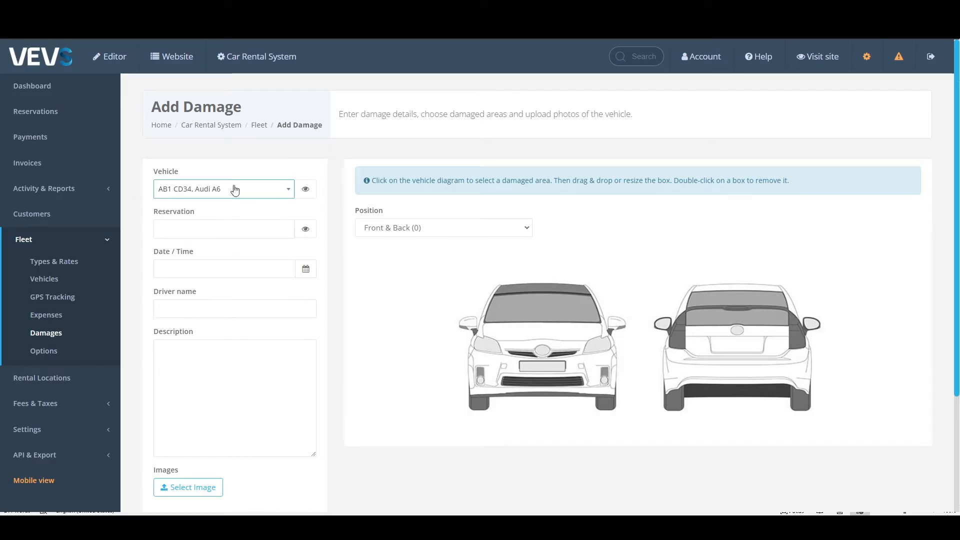
Copy the reference ID of the 11/2/2023 Hogarth Road, London reservation into the damage record's Reservation field.
click(209, 229)
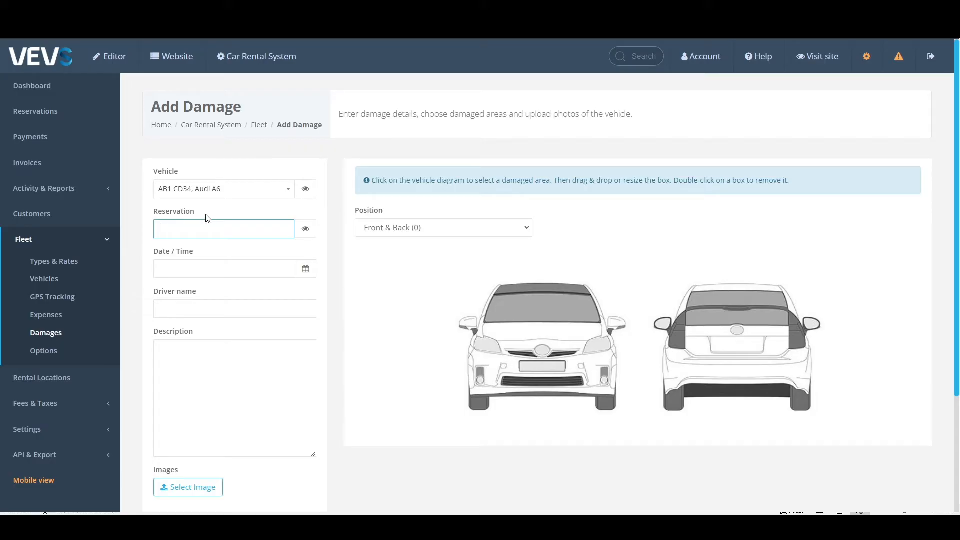
click(51, 119)
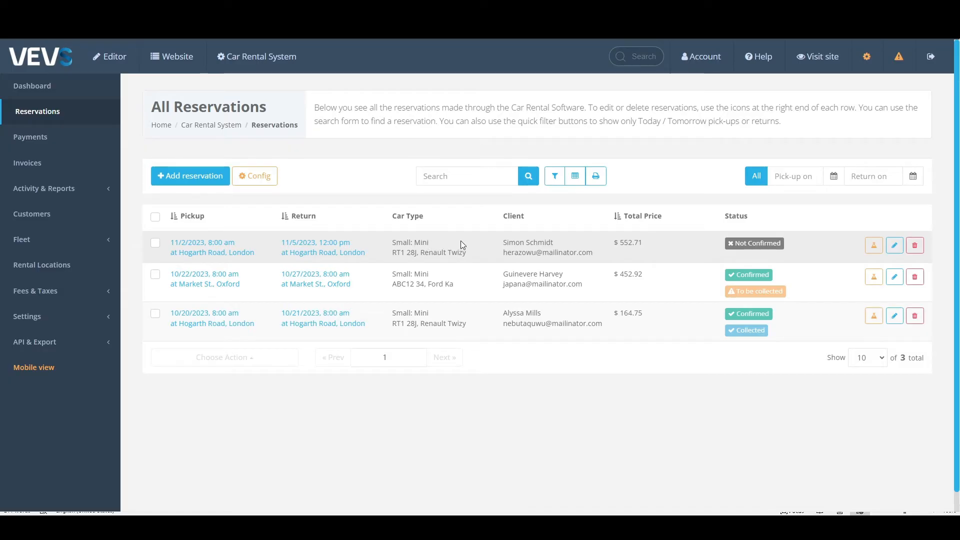
click(216, 255)
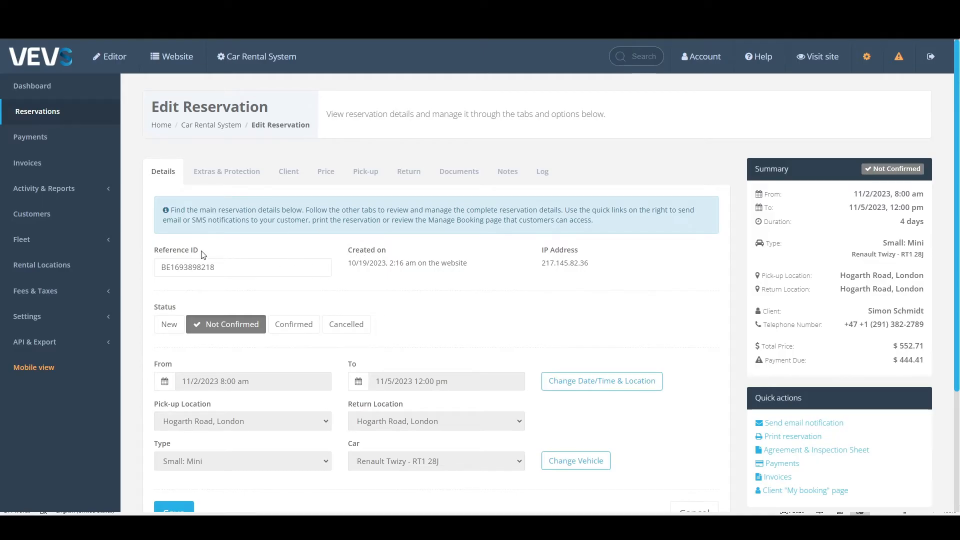
drag(202, 255, 141, 254)
click(205, 265)
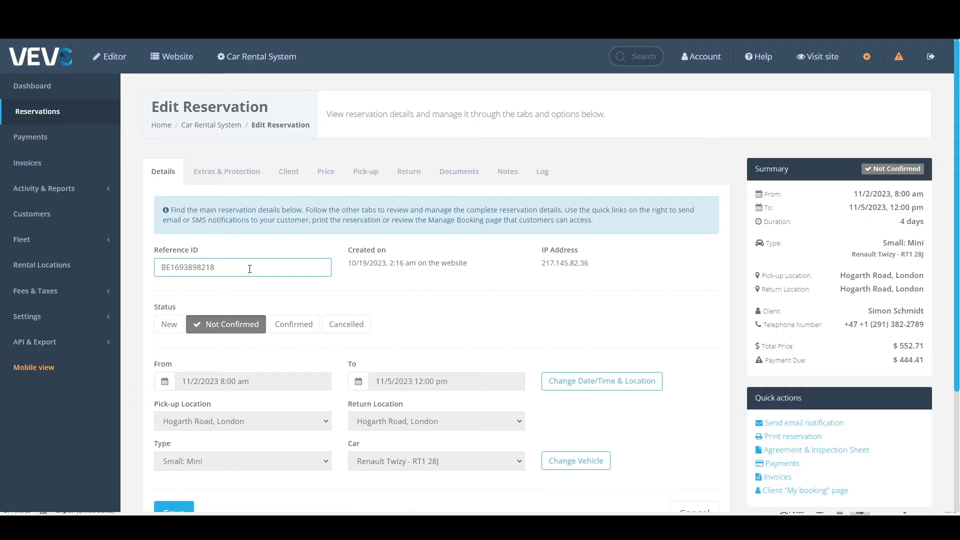
drag(249, 268, 135, 276)
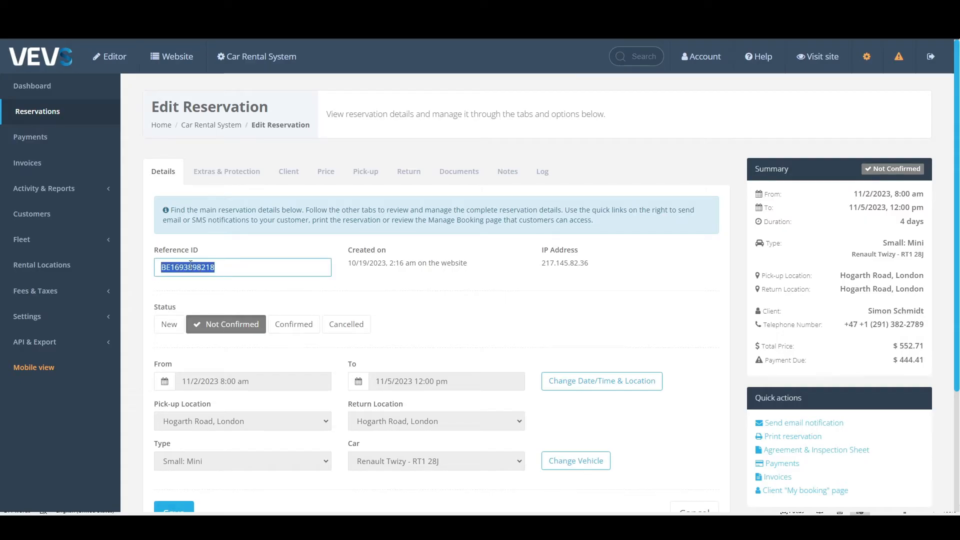
click(235, 268)
drag(235, 268, 157, 268)
key(ctrl+c)
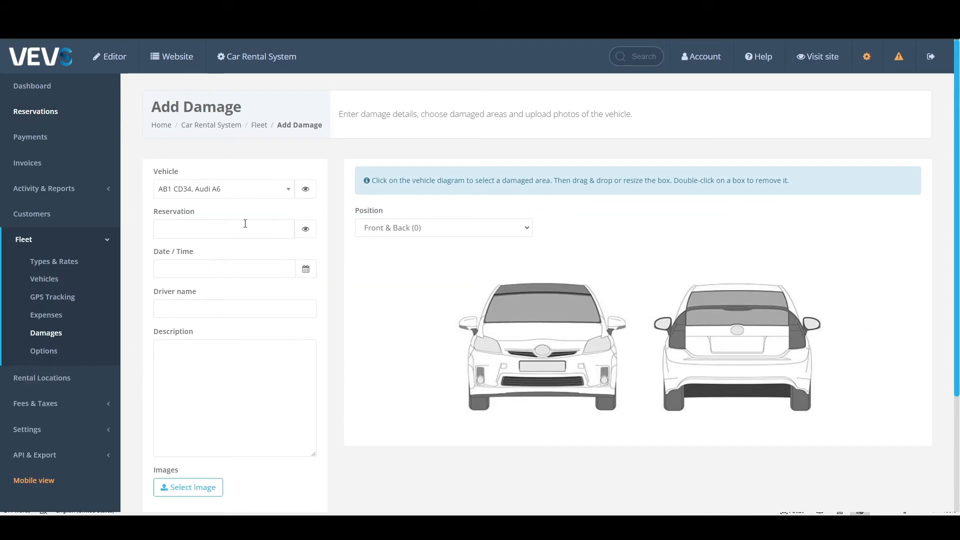
click(200, 226)
key(ctrl+v)
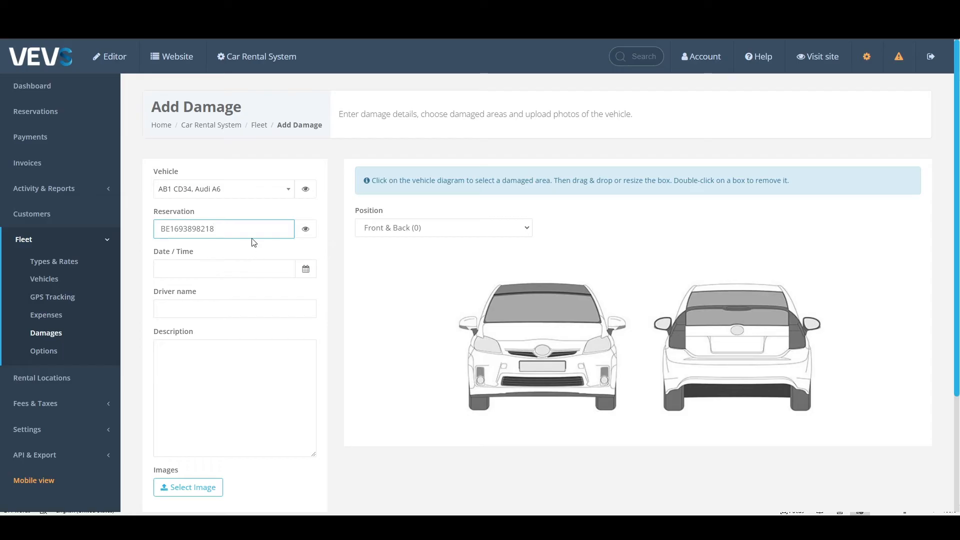
Set the damage date and time to 10/13/2023 12:00 am.
scroll(263, 222, down, 1)
scroll(259, 221, up, 1)
click(226, 273)
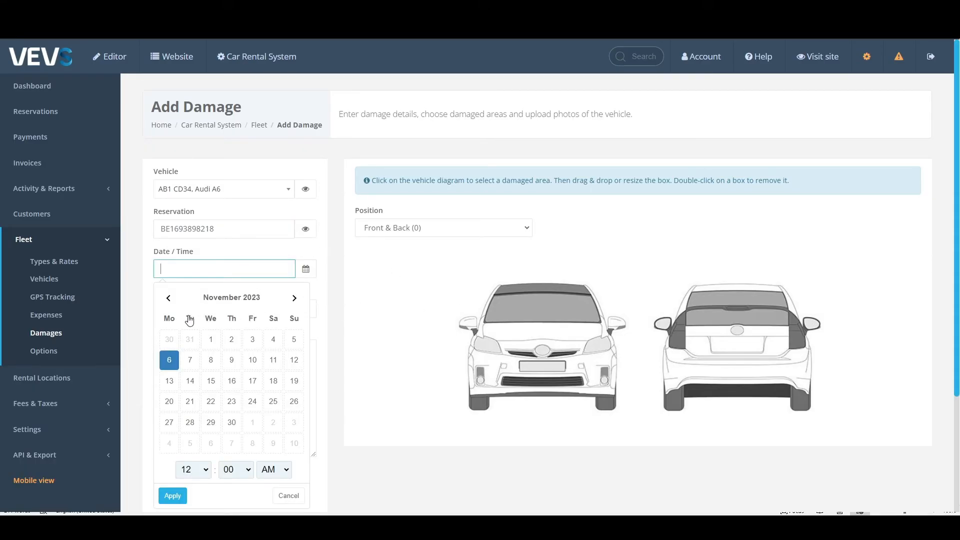
click(169, 301)
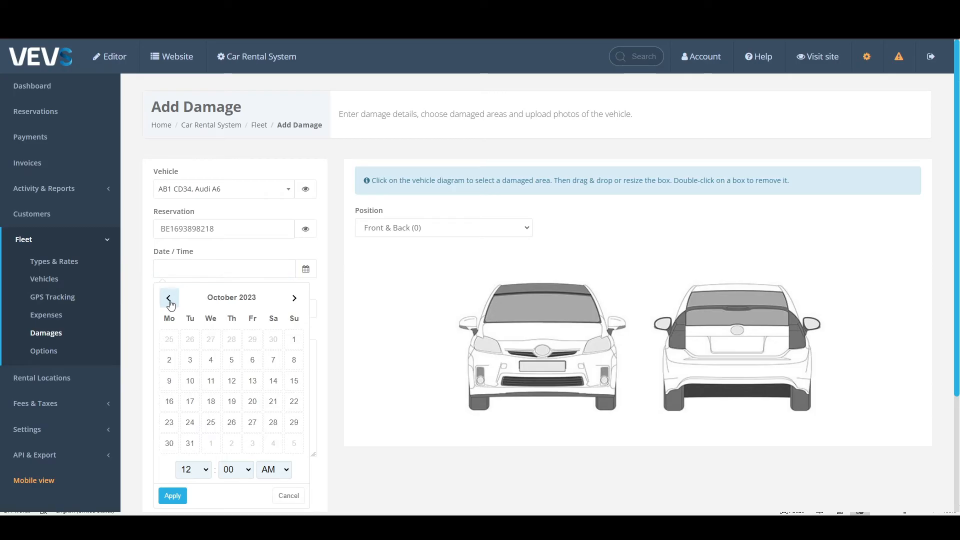
click(253, 382)
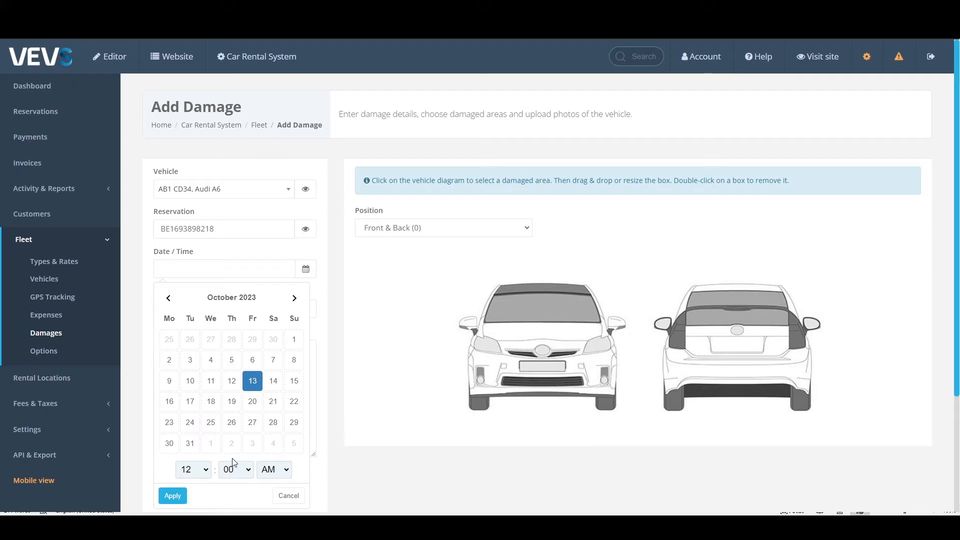
scroll(237, 458, down, 1)
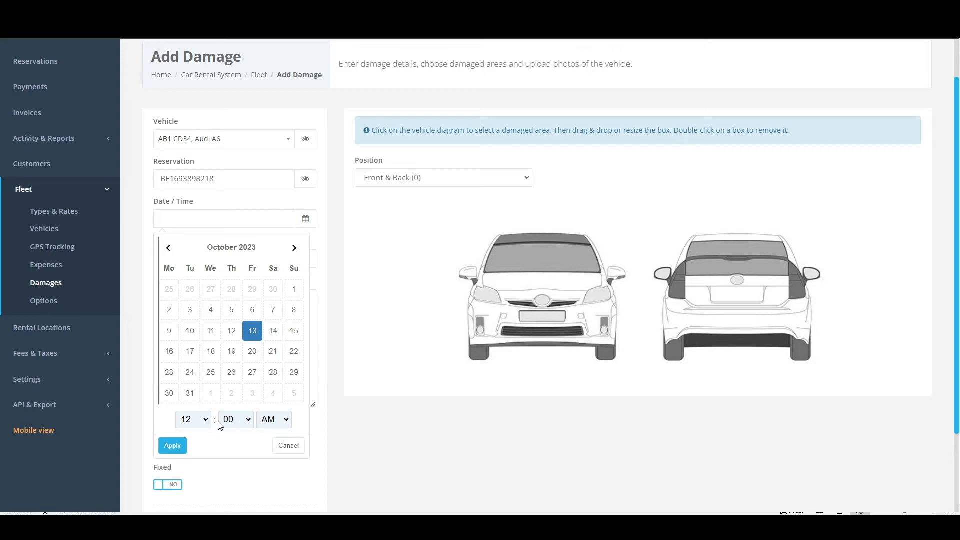
click(179, 449)
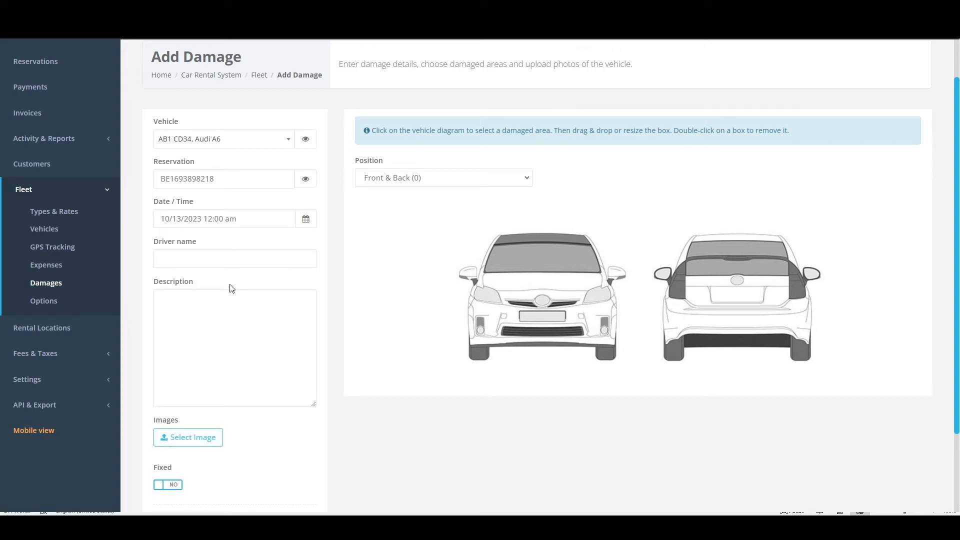
Enter the driver's name and the two-line description "1.) Front bumper damage" and "2.) Front passenger door".
click(194, 259)
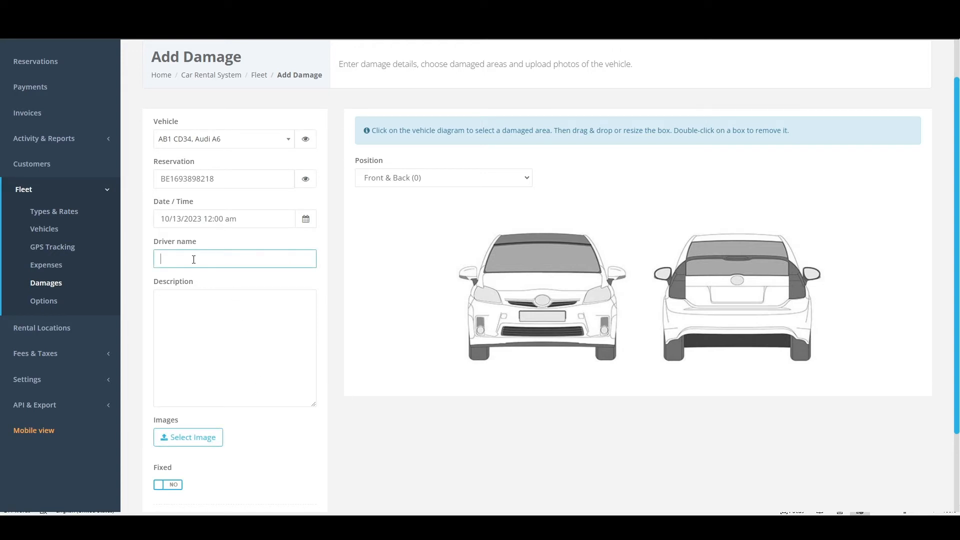
text(John Doe)
click(228, 317)
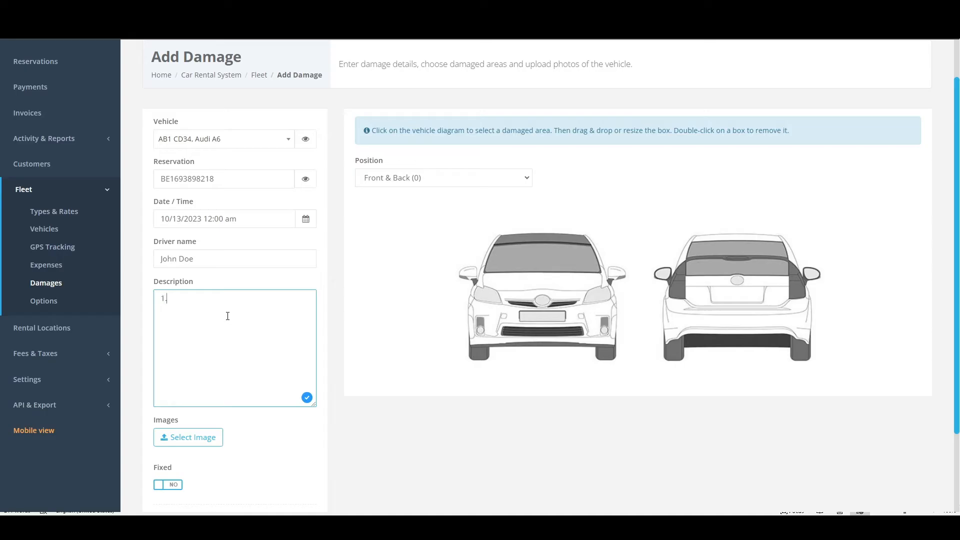
text() Front bumper damage)
key(Return)
text(2.)
text(Front pa)
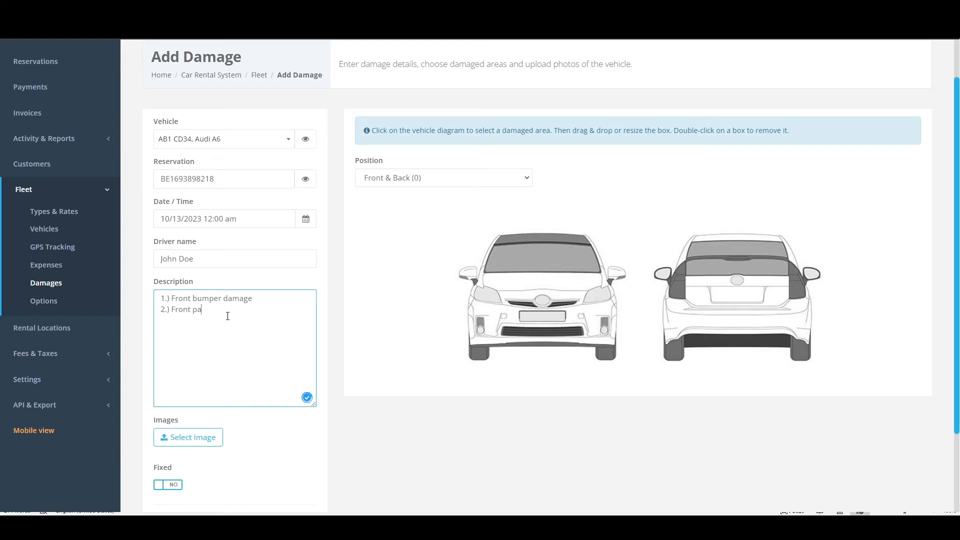
text(ssenger door)
scroll(252, 315, down, 2)
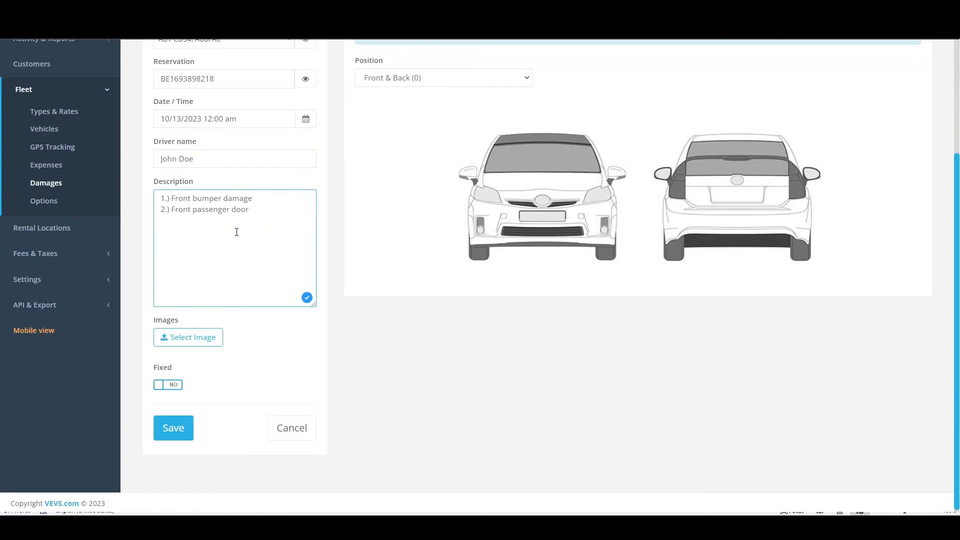
click(210, 339)
scroll(350, 339, up, 2)
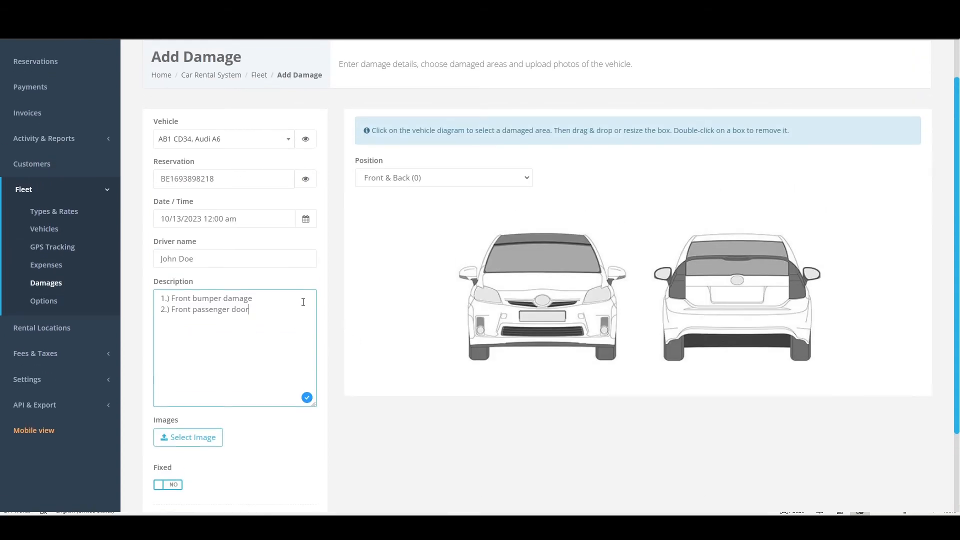
scroll(425, 277, up, 1)
scroll(425, 277, up, 1)
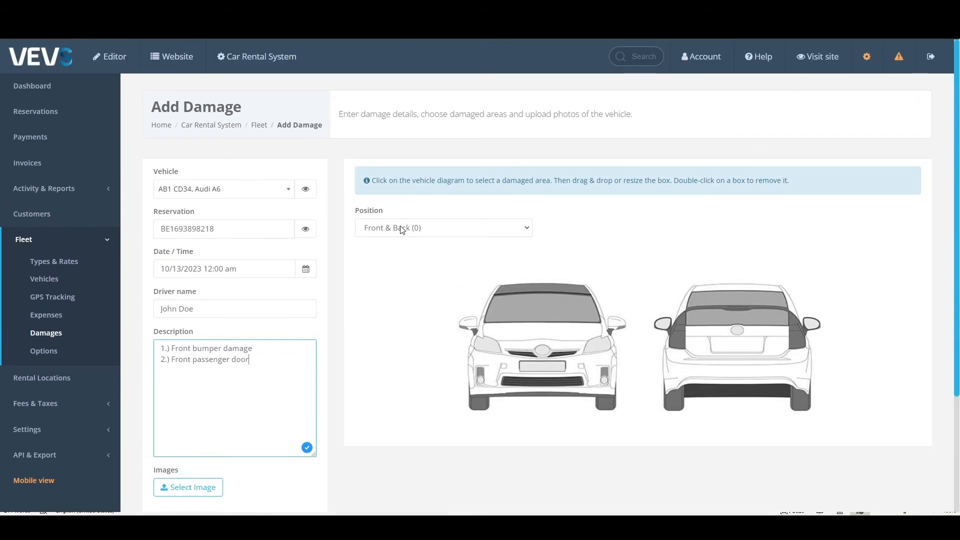
drag(388, 212, 348, 217)
click(400, 211)
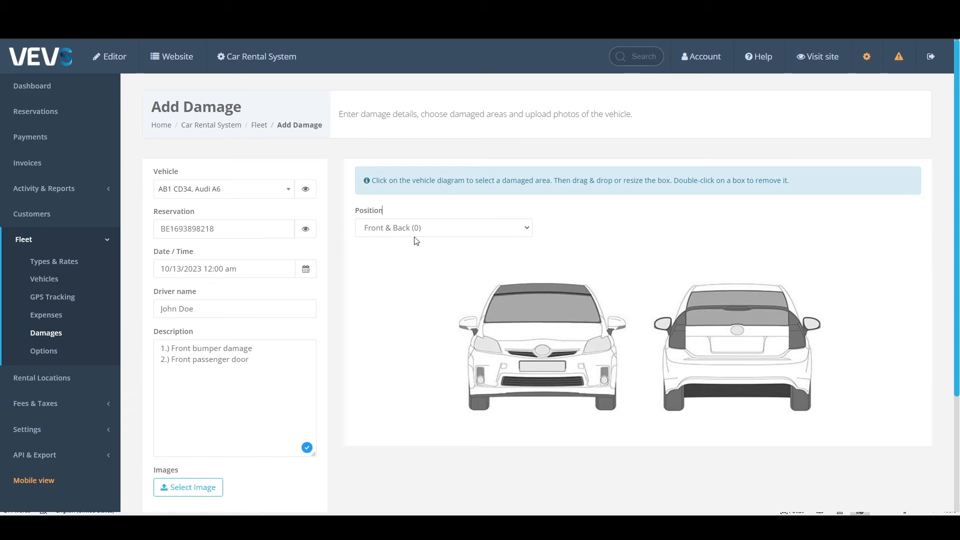
drag(252, 349, 161, 348)
click(264, 363)
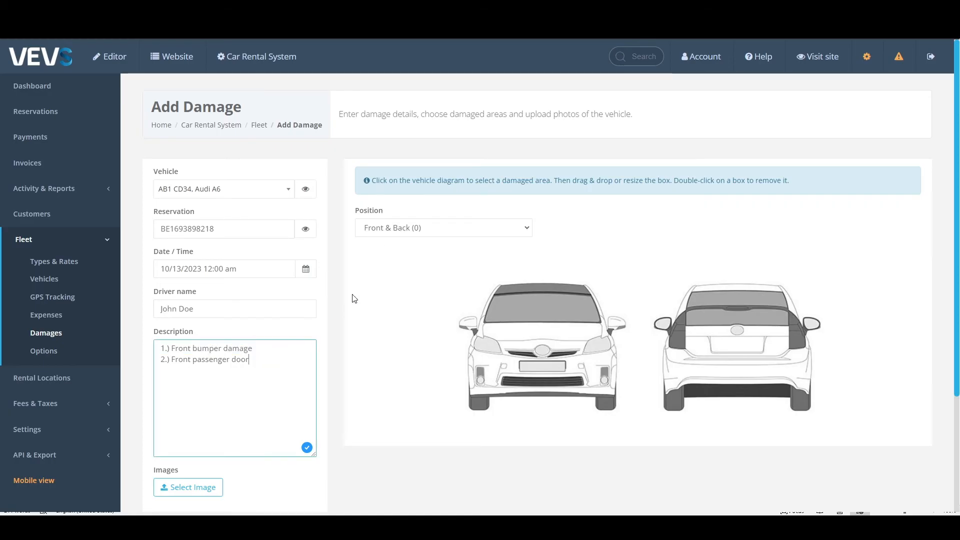
Mark a damaged area on the Front & Back diagram and resize it to cover the whole front bumper.
click(417, 229)
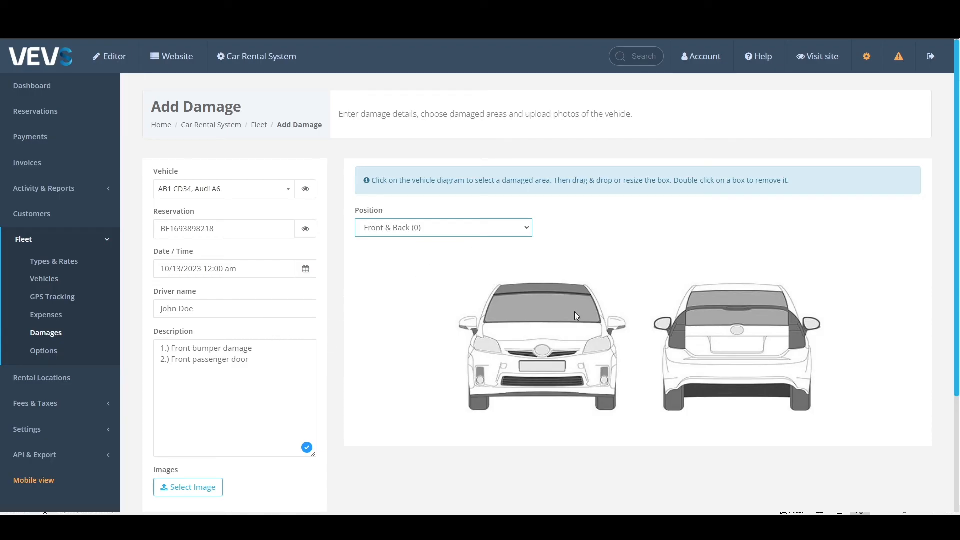
scroll(575, 308, down, 2)
scroll(515, 320, up, 1)
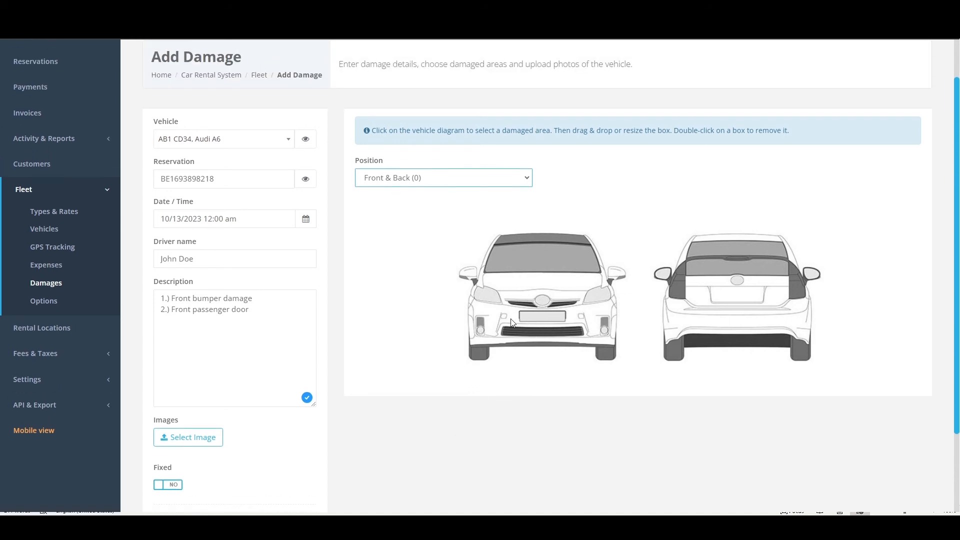
click(500, 313)
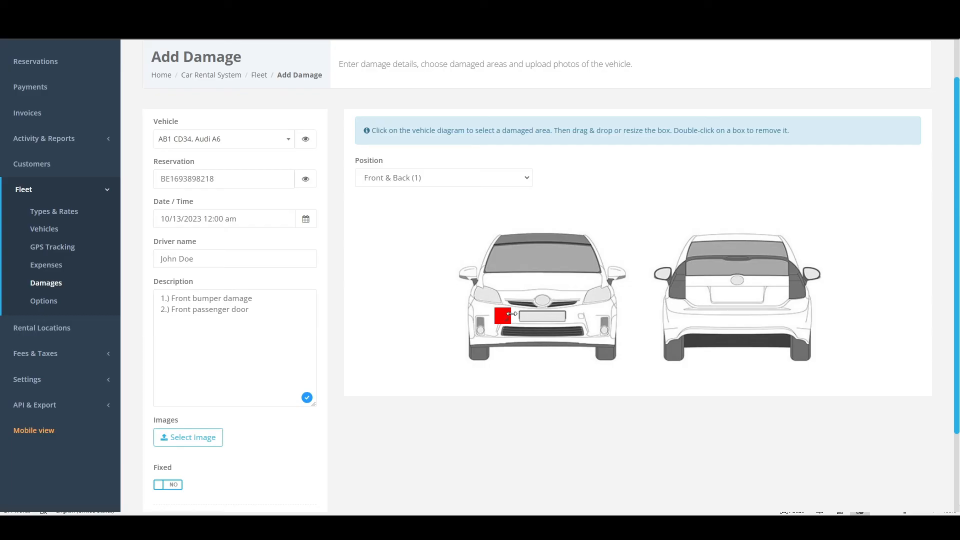
drag(510, 314, 564, 325)
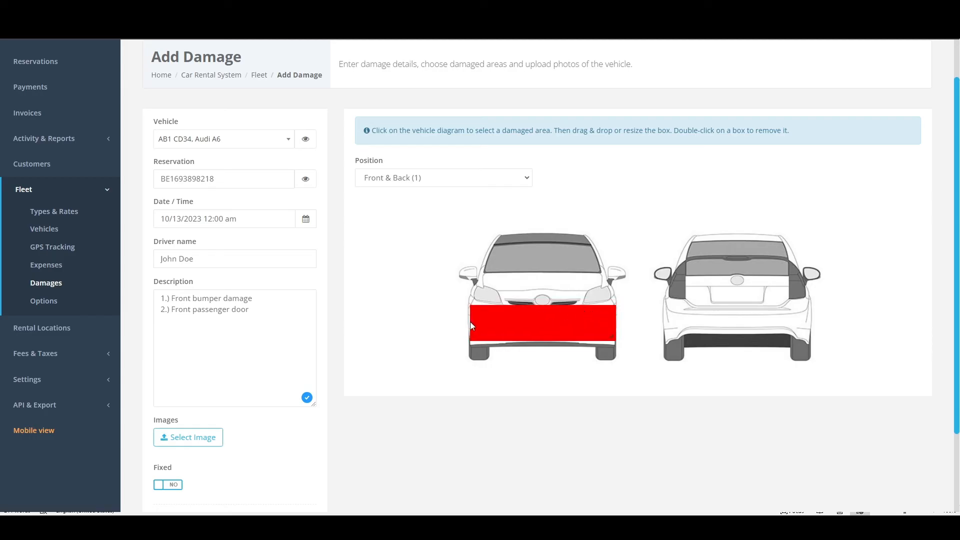
Mark a damaged area on the Right side diagram and resize it to cover the lower part of the front passenger door.
click(415, 182)
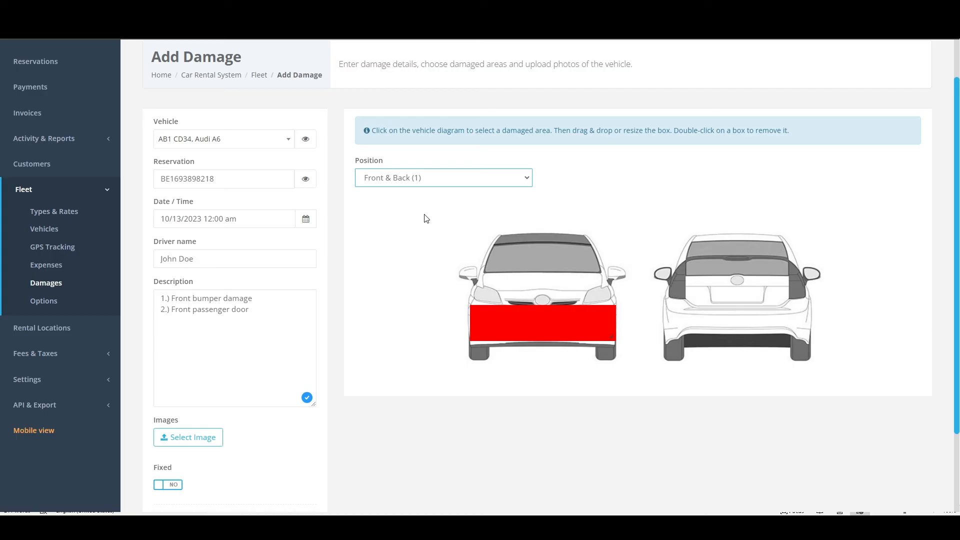
key(Down)
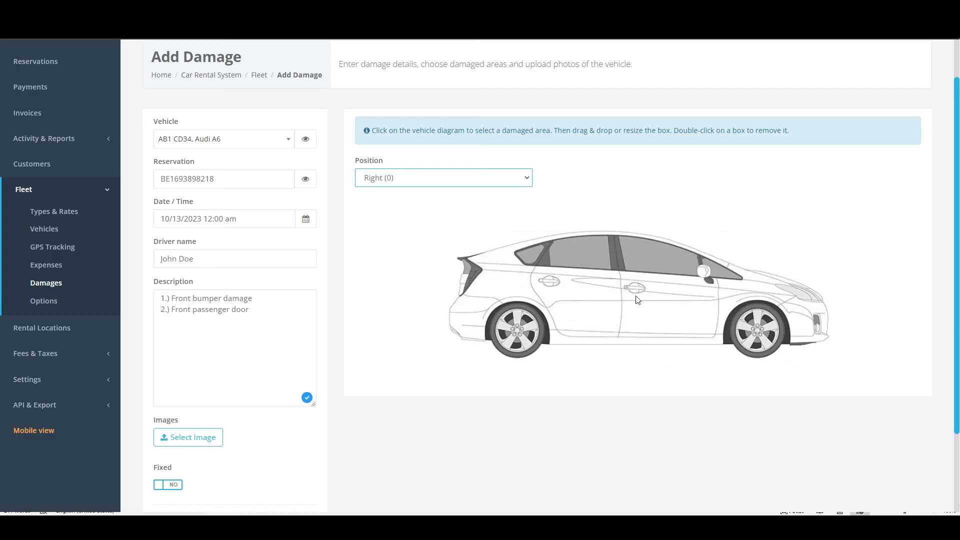
click(633, 296)
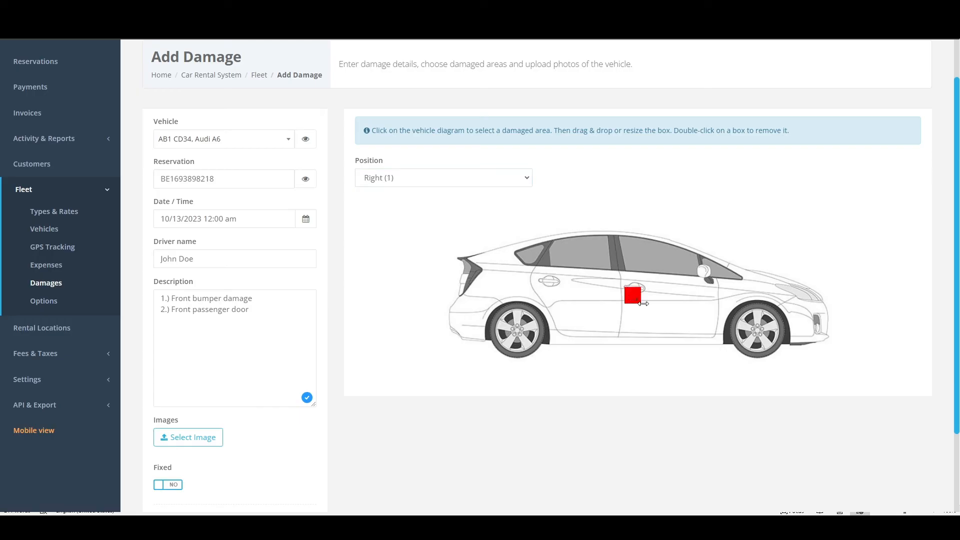
drag(642, 302, 676, 313)
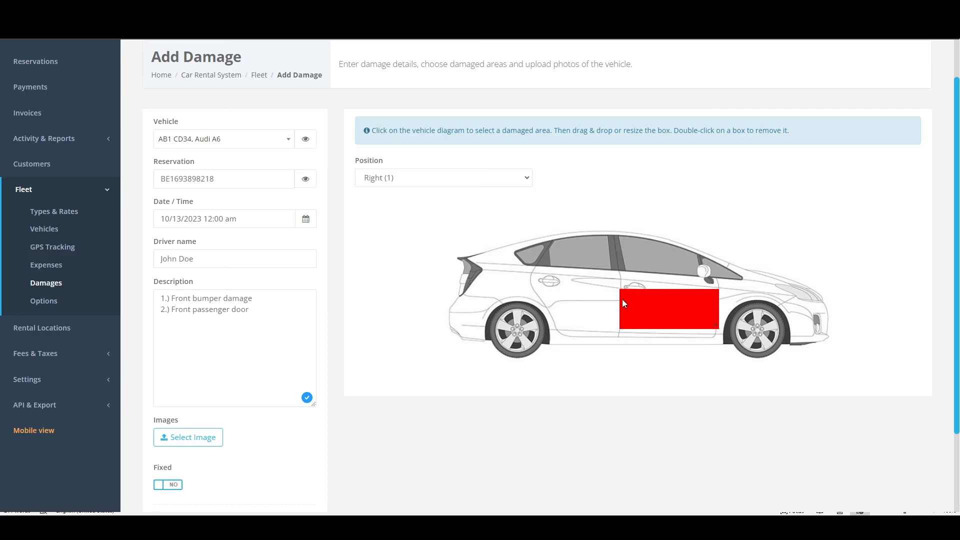
drag(721, 298, 671, 312)
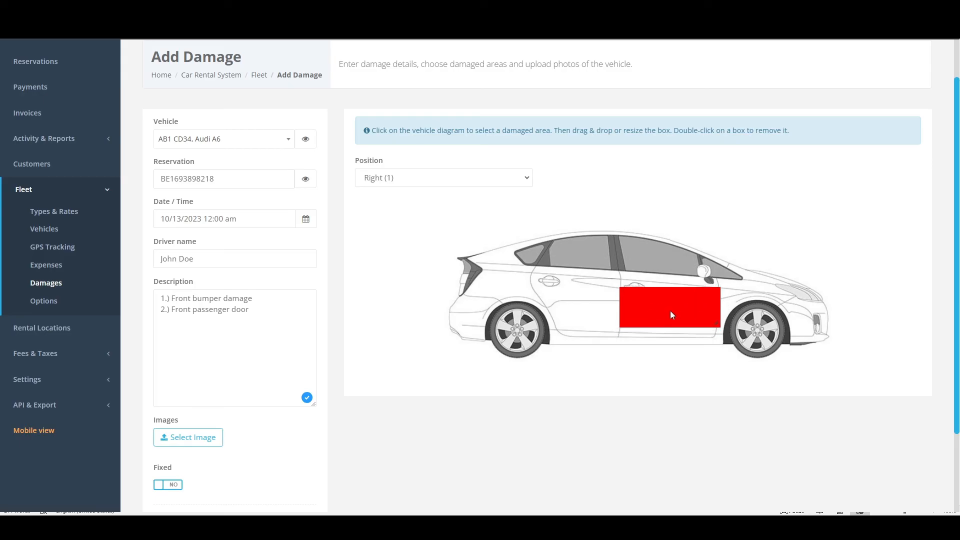
Recheck the marked areas on the Front & Back and Right diagrams, and save the damage record.
click(400, 181)
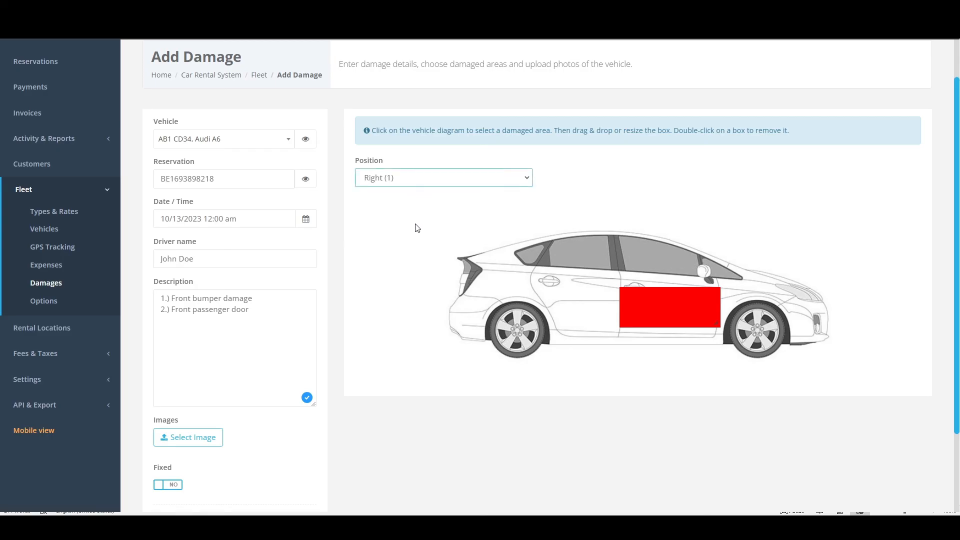
click(427, 195)
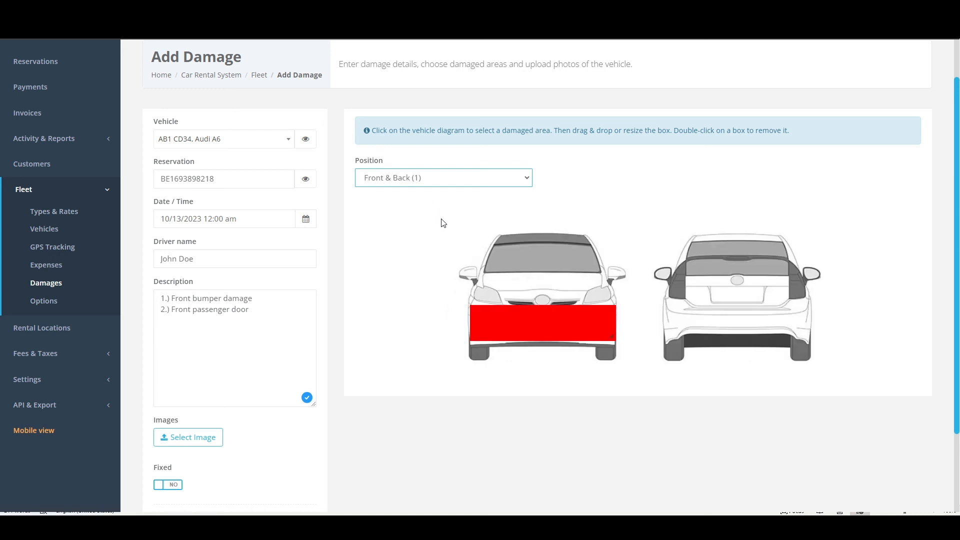
click(409, 216)
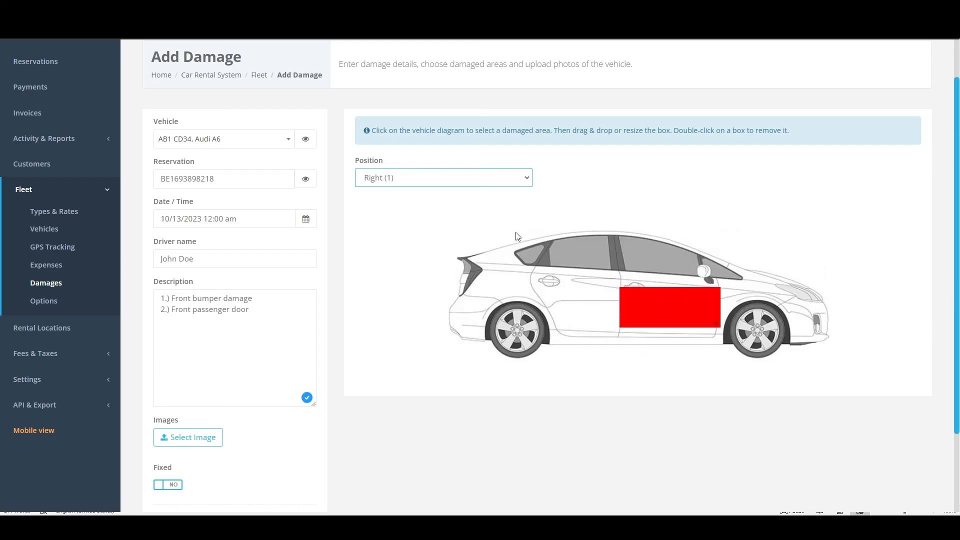
scroll(600, 265, down, 2)
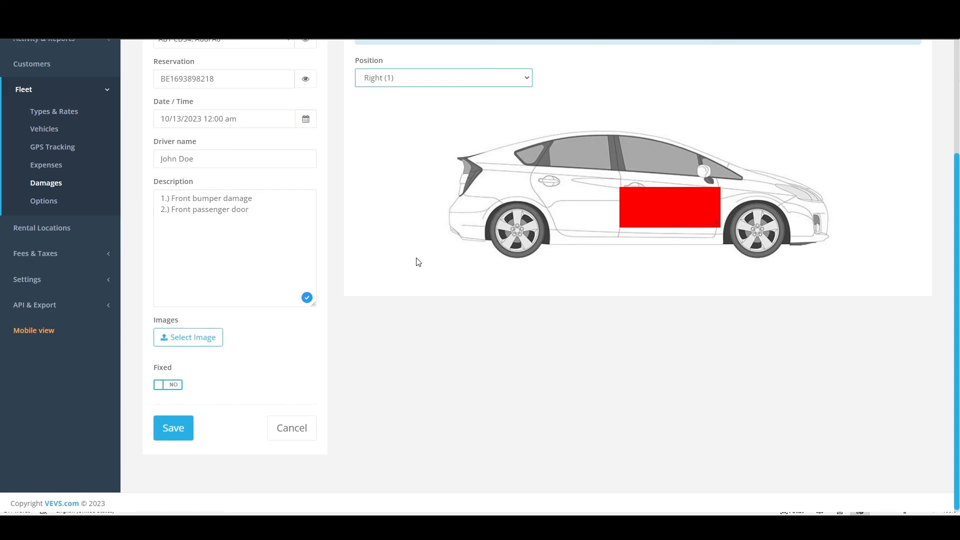
scroll(400, 259, up, 3)
scroll(396, 244, down, 3)
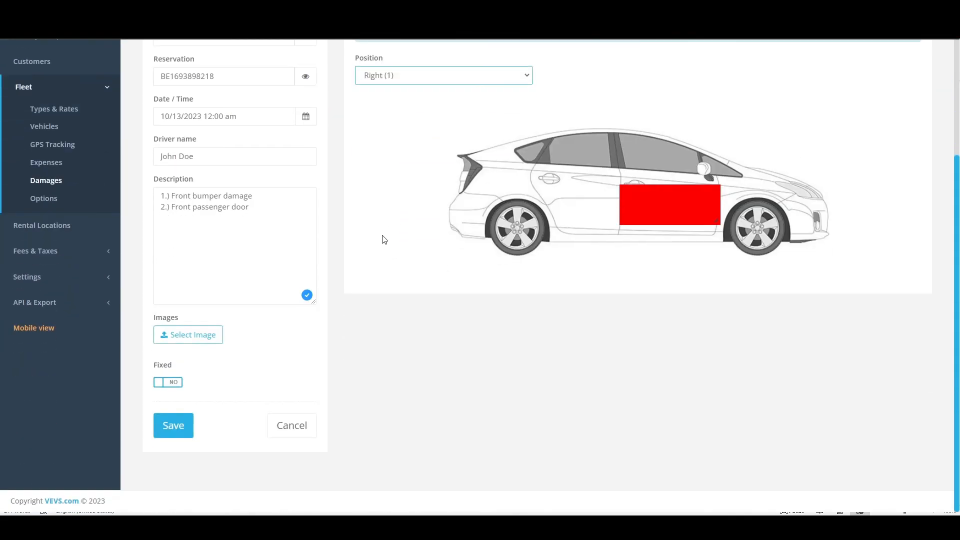
click(171, 426)
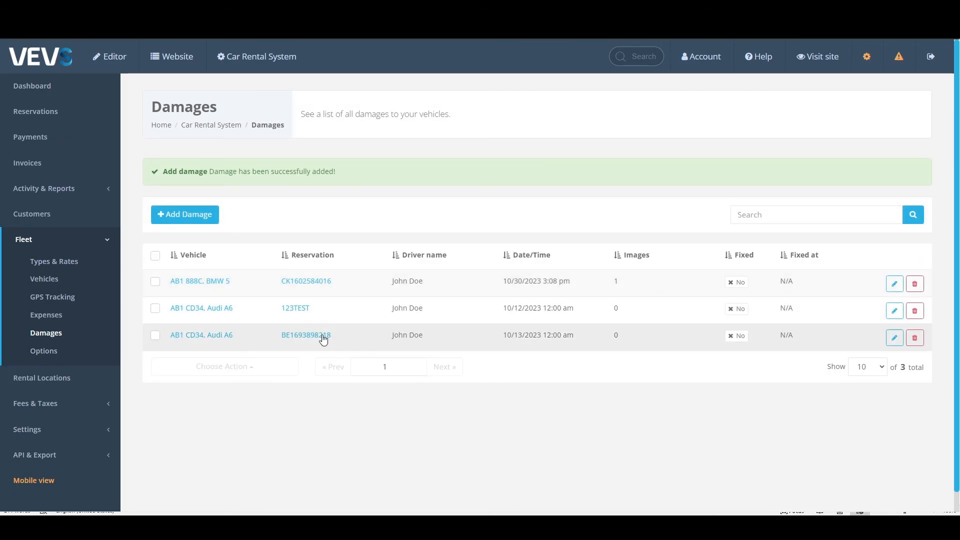
Review the newly added Audi A6 damage entry and its Date/Time value in the damages list.
drag(167, 335, 800, 340)
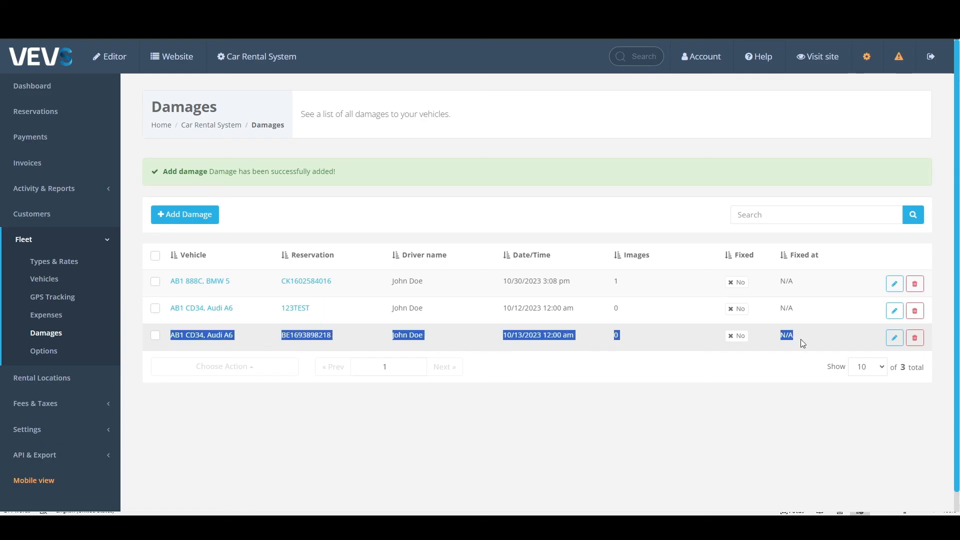
click(523, 371)
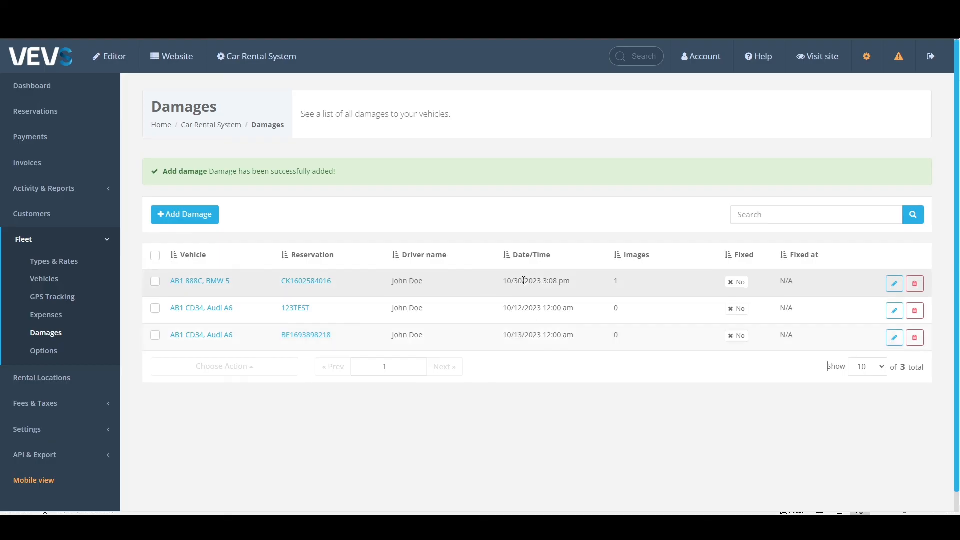
drag(512, 255, 550, 257)
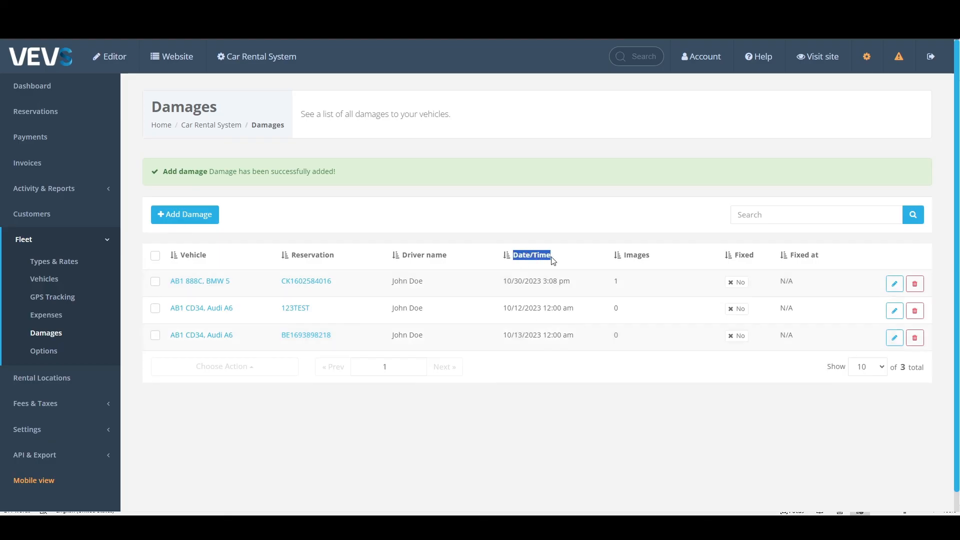
click(514, 241)
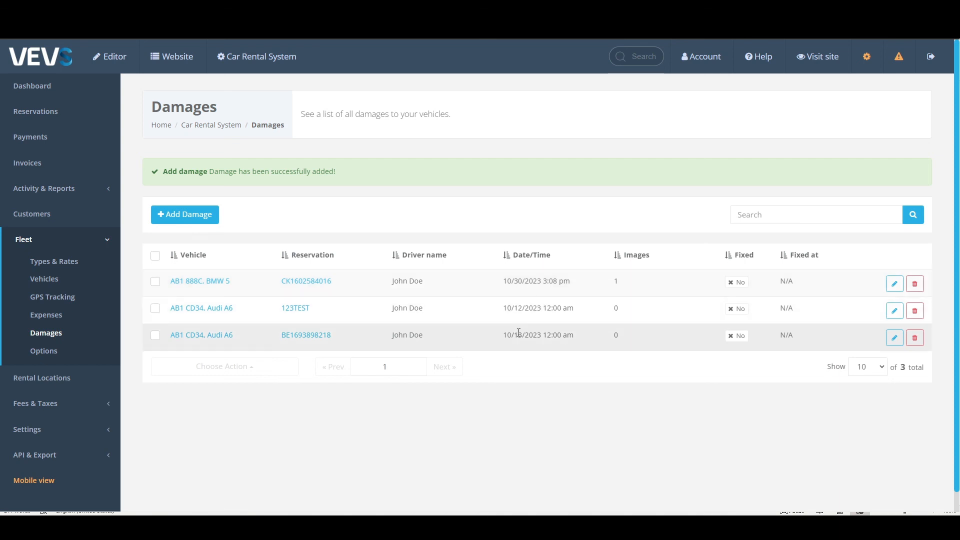
drag(502, 334, 586, 337)
click(561, 381)
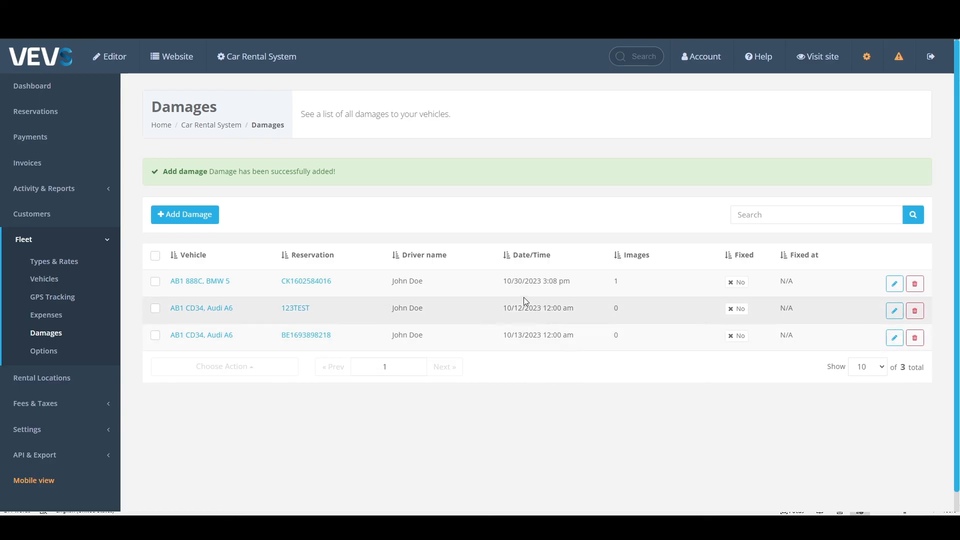